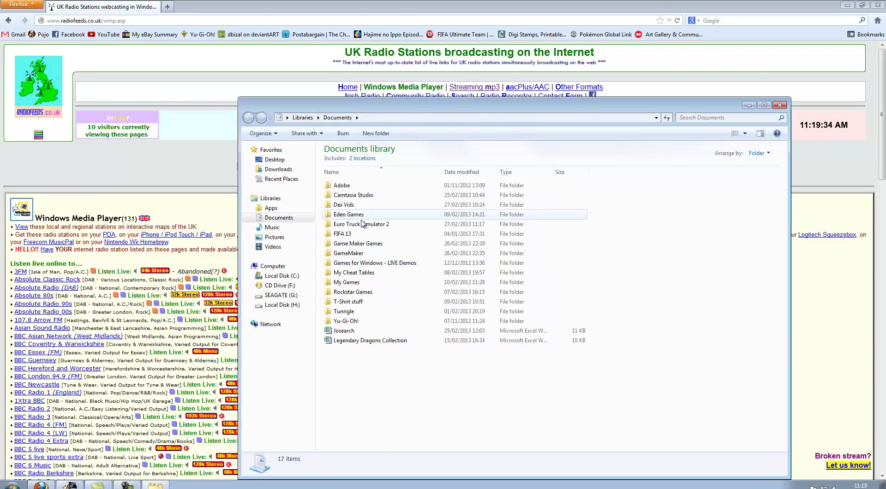
# Enter the Euro Truck Simulator 2 folder and bring up the context menu for live_streams
pyautogui.doubleClick(359, 224)
pyautogui.click(345, 234)
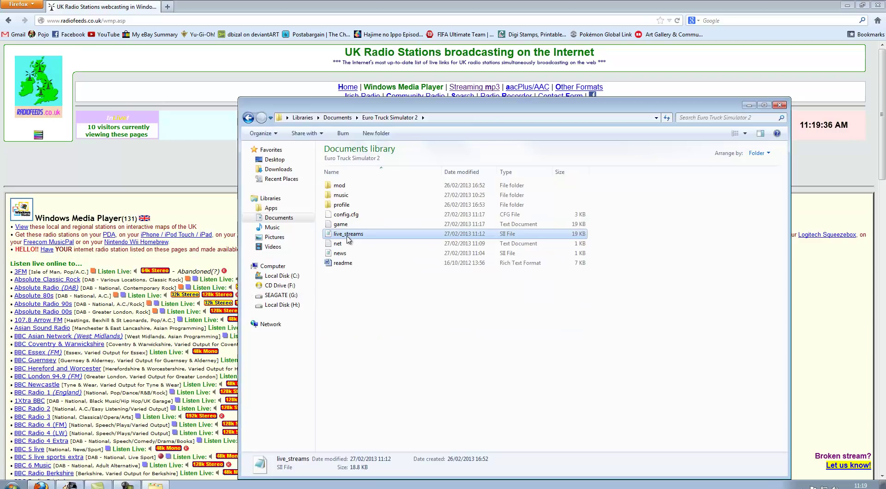
pyautogui.rightClick(343, 236)
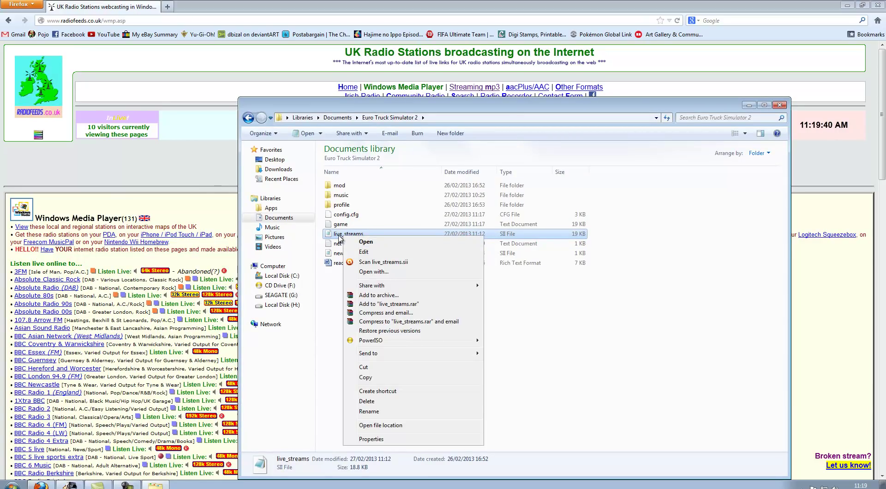
# Open live_streams in Notepad and close the Explorer folder window
pyautogui.press('Return')
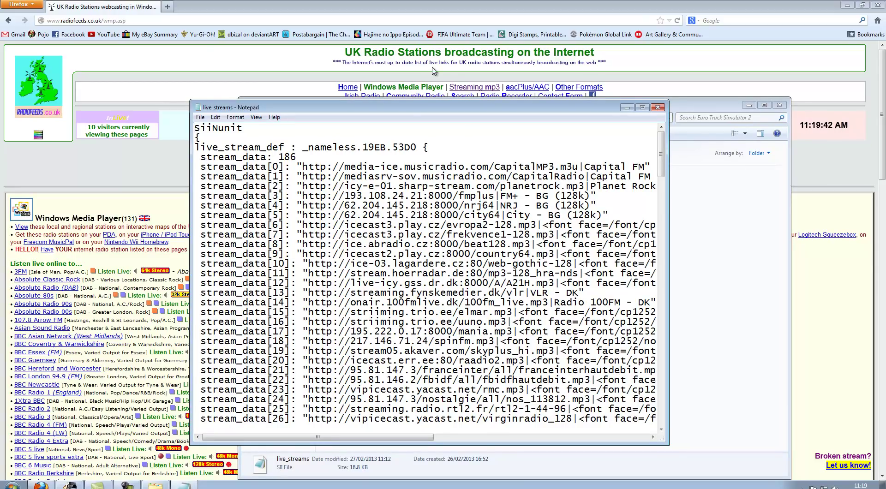
pyautogui.moveTo(408, 109); pyautogui.dragTo(359, 55)
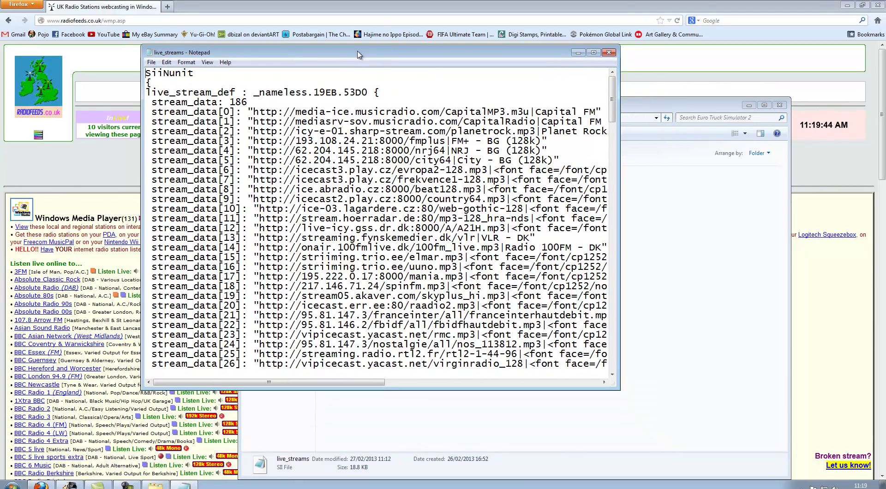
pyautogui.click(646, 258)
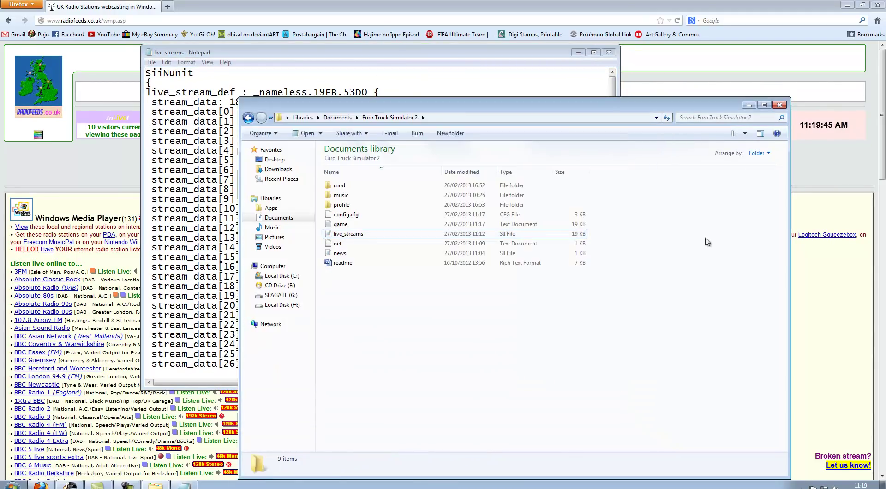
pyautogui.click(779, 105)
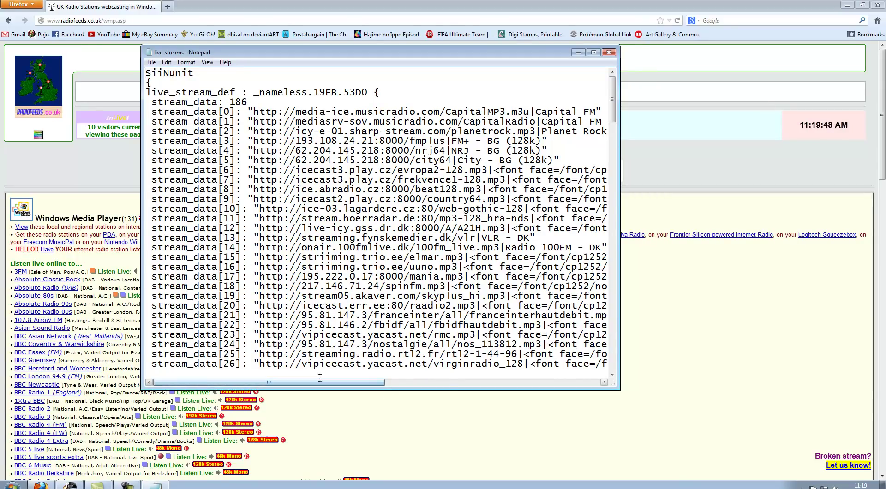
# Replace the Capital MP3 URL in line a[0] with the placeholder 545
pyautogui.moveTo(313, 383)
pyautogui.mouseDown()
pyautogui.moveTo(376, 385)
pyautogui.moveTo(343, 389)
pyautogui.mouseUp()
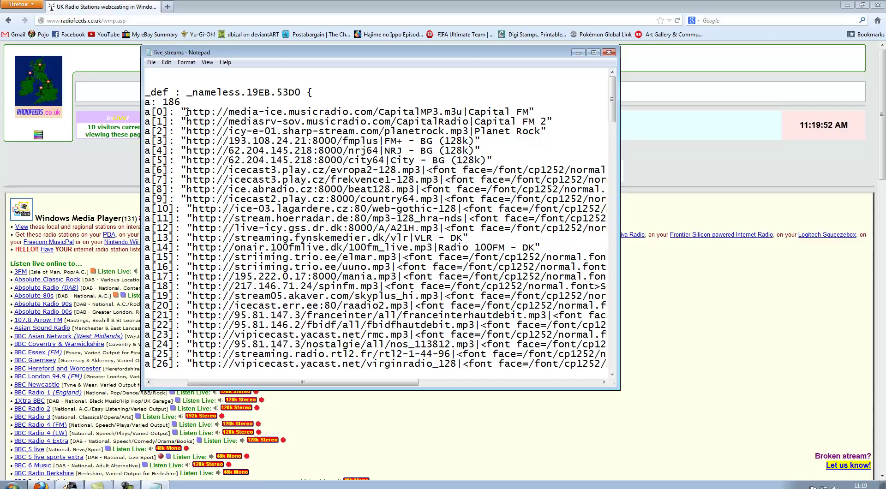
pyautogui.moveTo(186, 111)
pyautogui.mouseDown()
pyautogui.moveTo(482, 112)
pyautogui.moveTo(469, 112)
pyautogui.mouseUp()
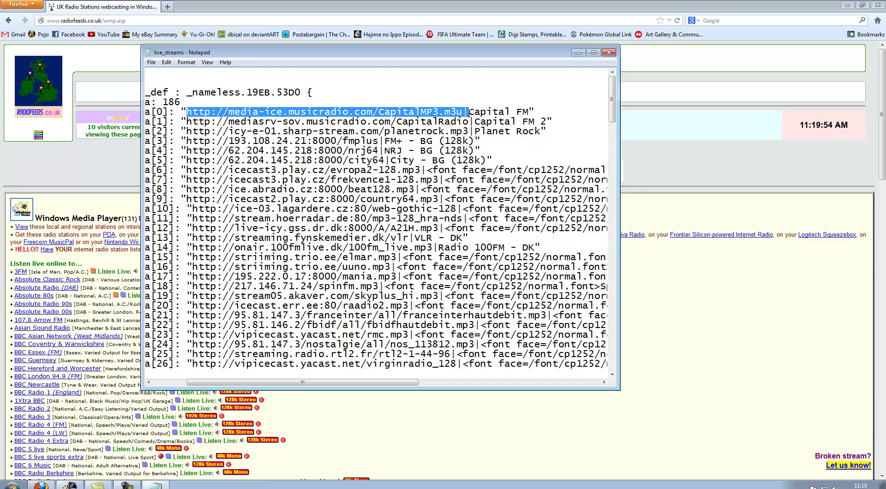
pyautogui.write('545')
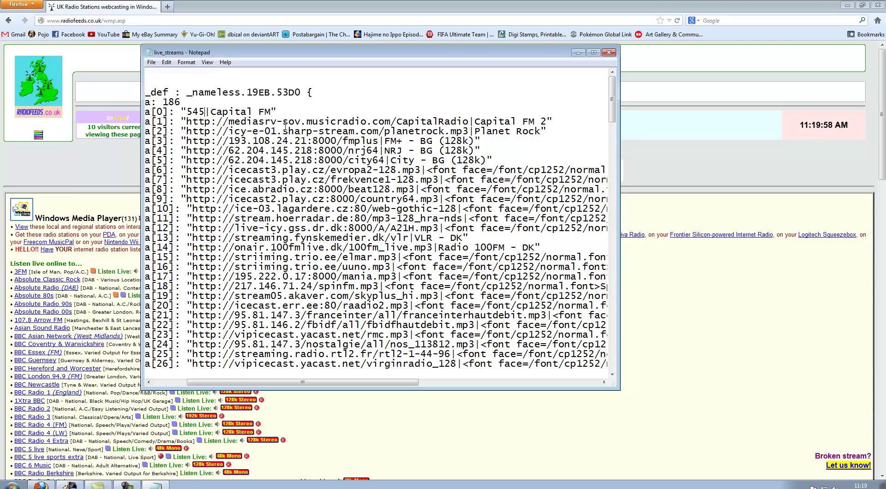
pyautogui.click(356, 401)
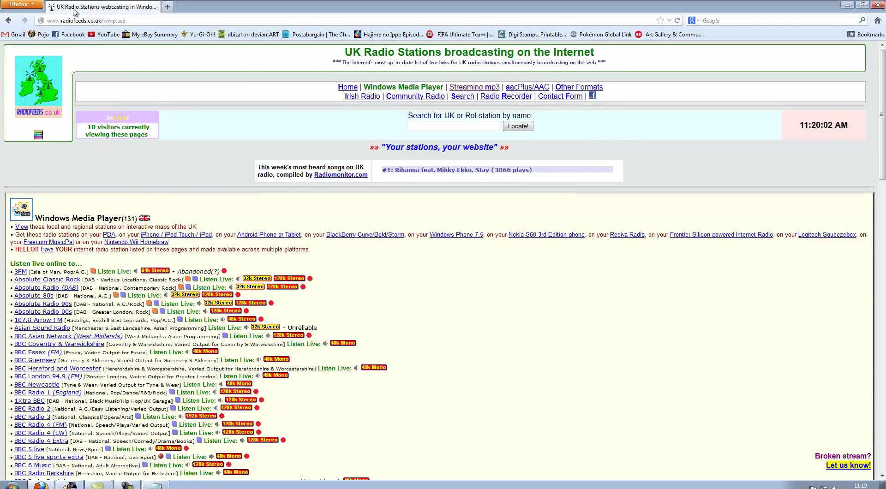
# Find Heart (London) in the Radiofeeds list and open its 128k Stereo stream
pyautogui.scroll(-6, 135, 259)
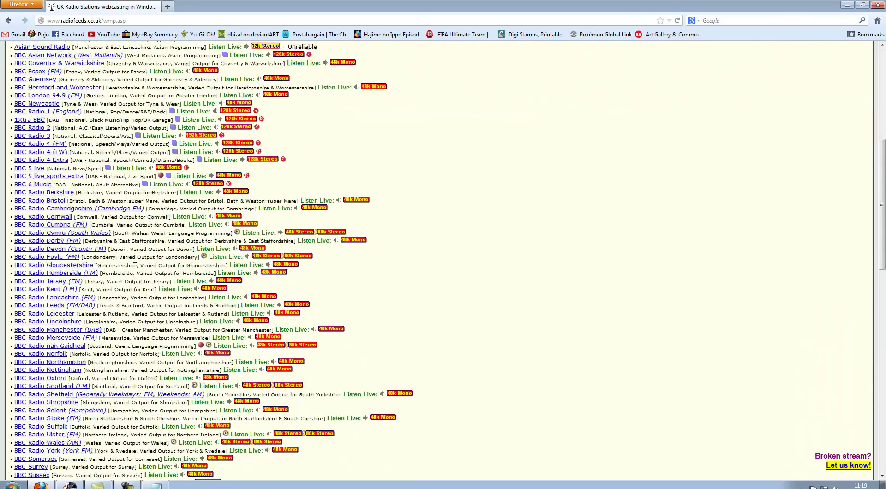
pyautogui.scroll(-13, 134, 259)
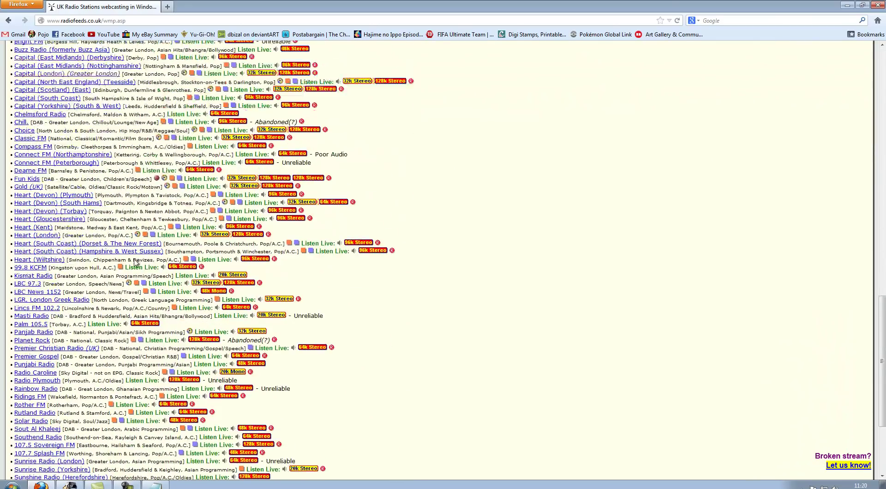
pyautogui.scroll(-5, 97, 270)
pyautogui.scroll(5, 60, 276)
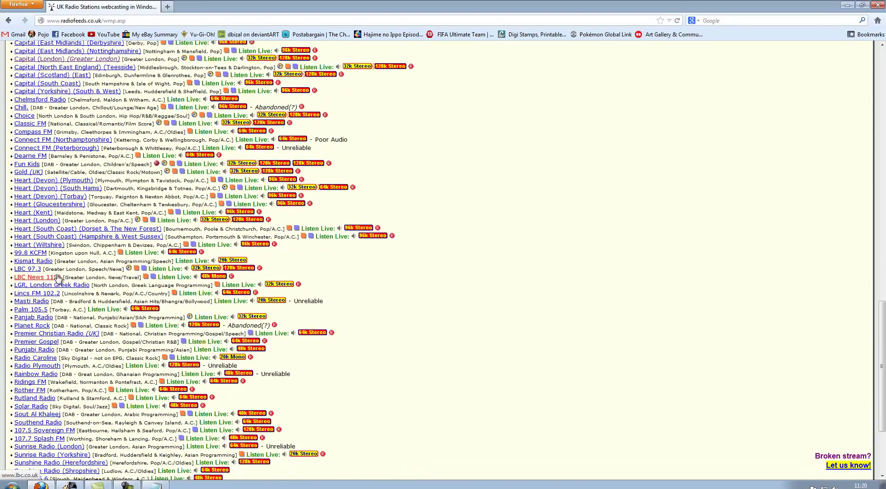
pyautogui.click(247, 220)
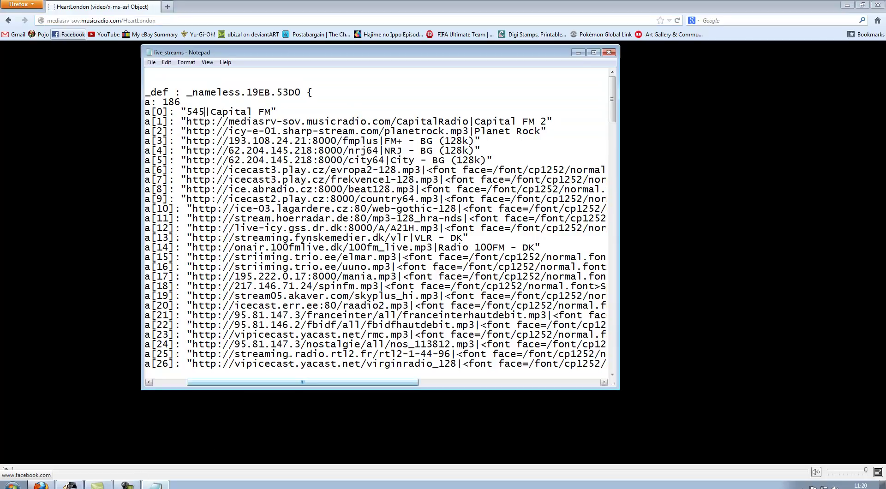
# Paste the HeartLondon stream URL over 545 and rename the station to Heart London
pyautogui.moveTo(206, 112); pyautogui.dragTo(198, 111)
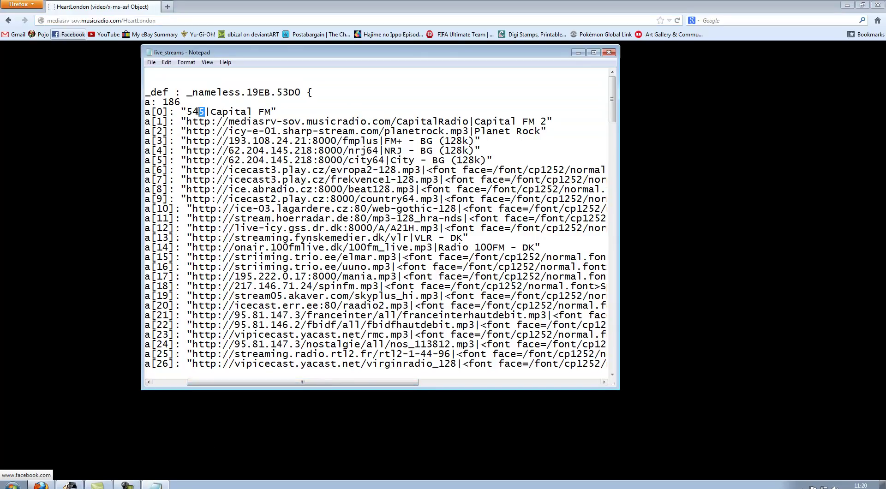
pyautogui.hotkey('ctrl', 'v')
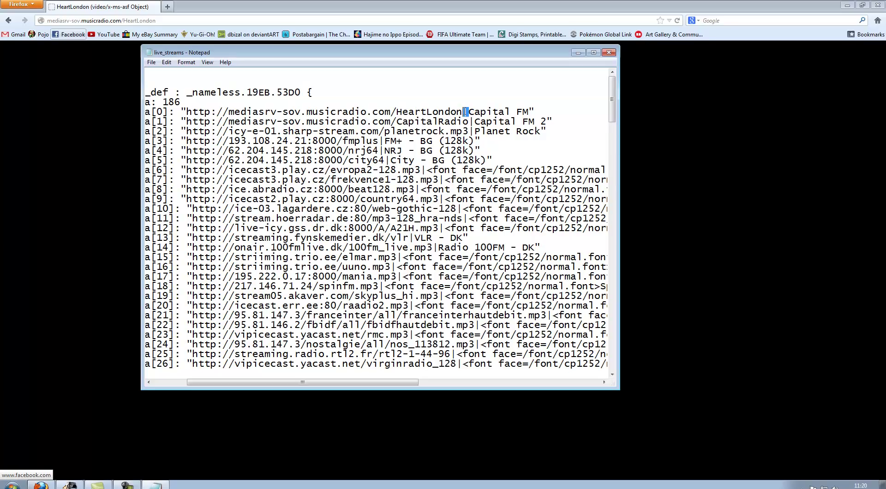
pyautogui.doubleClick(471, 131)
pyautogui.moveTo(529, 111); pyautogui.dragTo(470, 112)
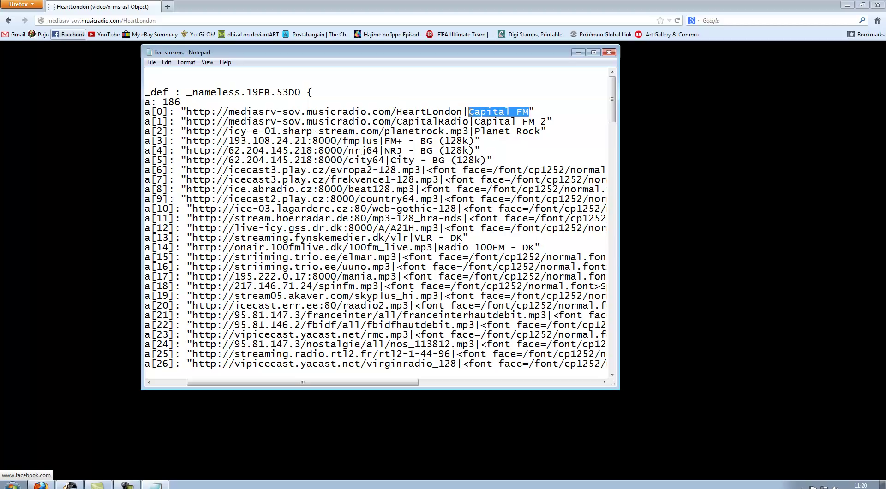
pyautogui.write('Hear')
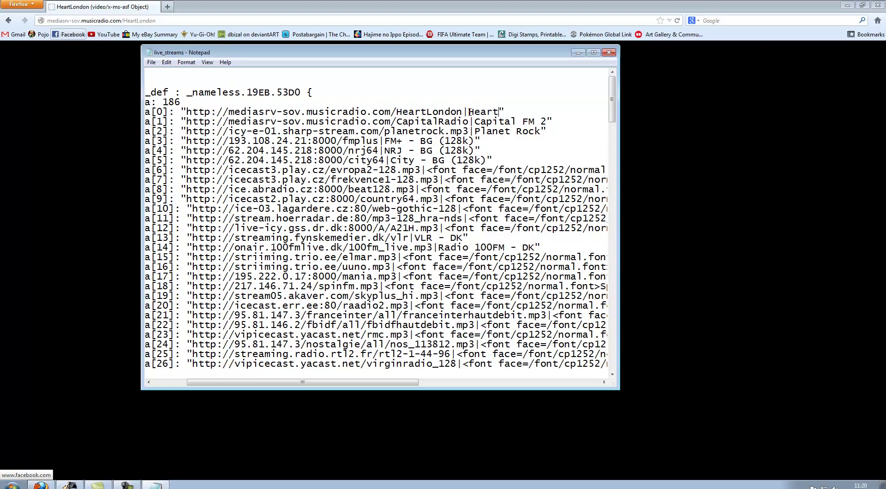
pyautogui.write('ond')
pyautogui.write('ondon')
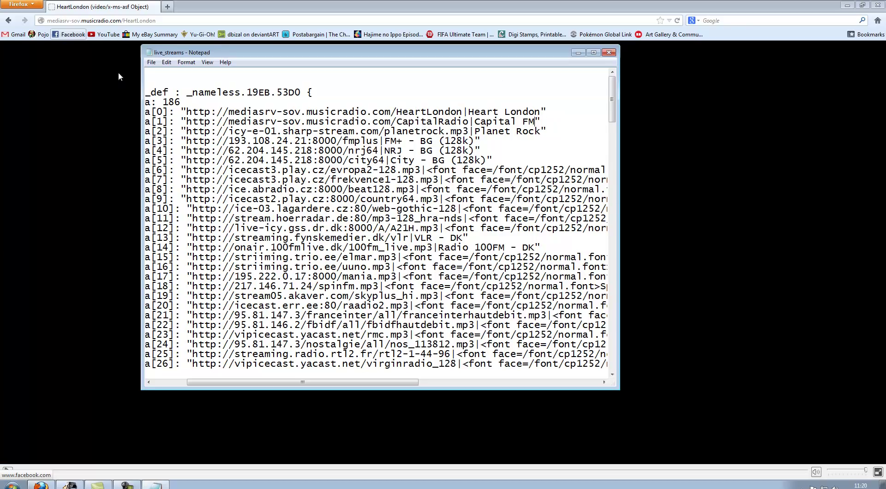
# Save live_streams, then close Notepad and Firefox
pyautogui.click(154, 66)
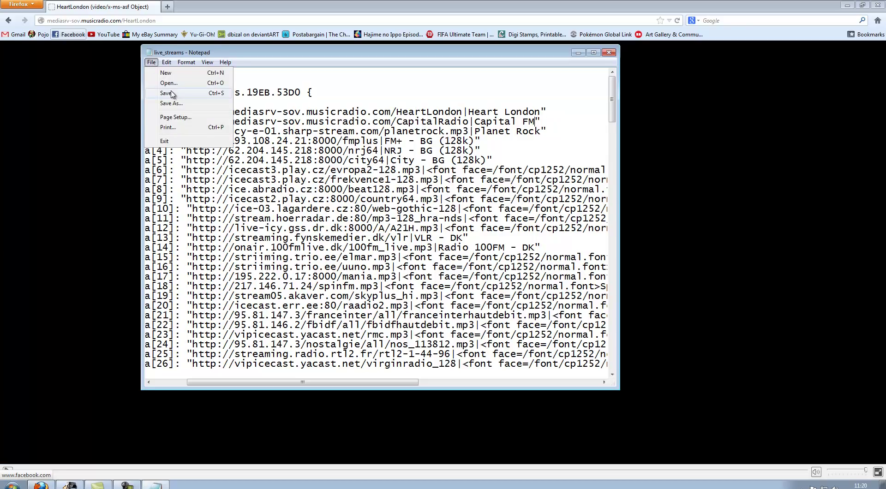
pyautogui.click(172, 91)
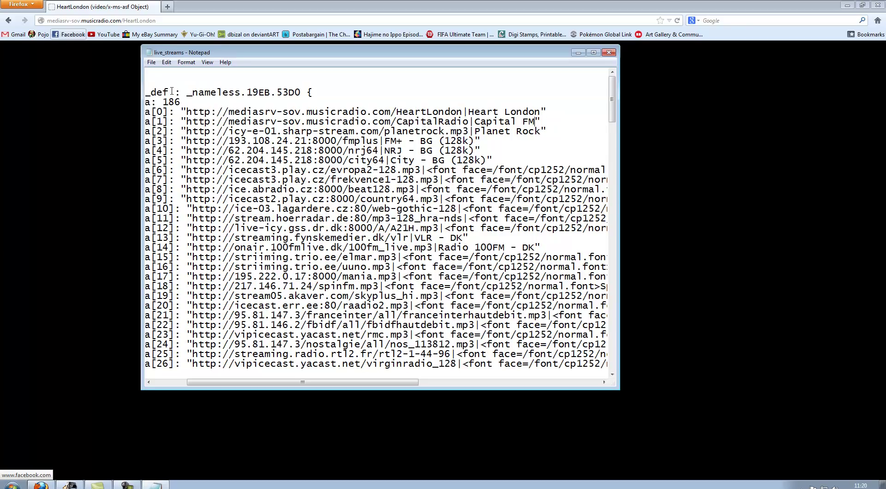
pyautogui.click(609, 52)
pyautogui.click(875, 8)
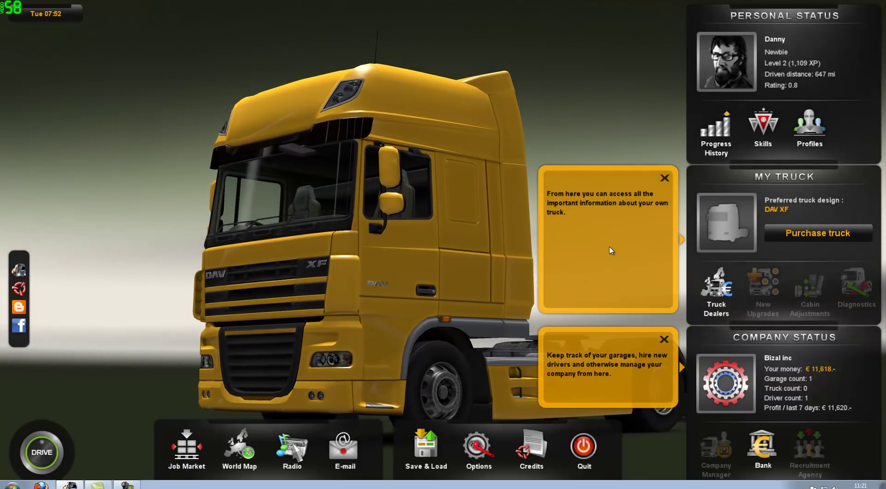
# Play Heart London in the Radio Player at low volume, then try Capital FM and Planet Rock
pyautogui.press('r')
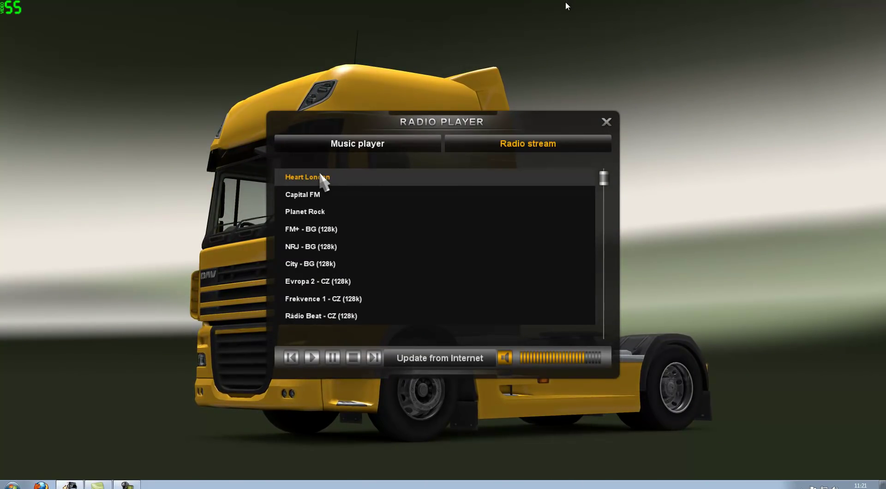
pyautogui.click(323, 180)
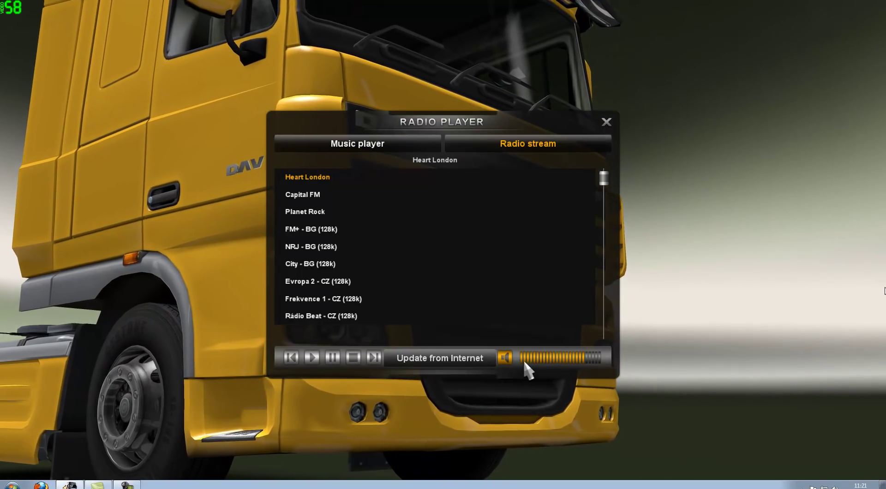
pyautogui.click(527, 358)
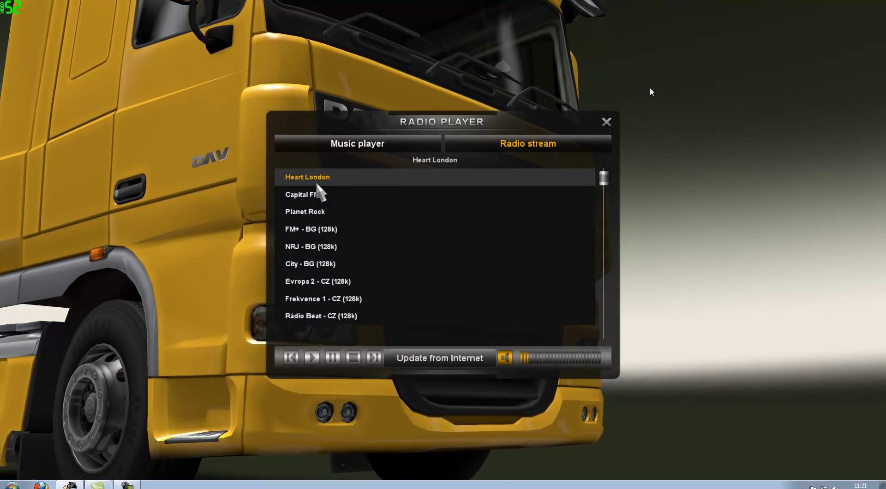
pyautogui.click(306, 194)
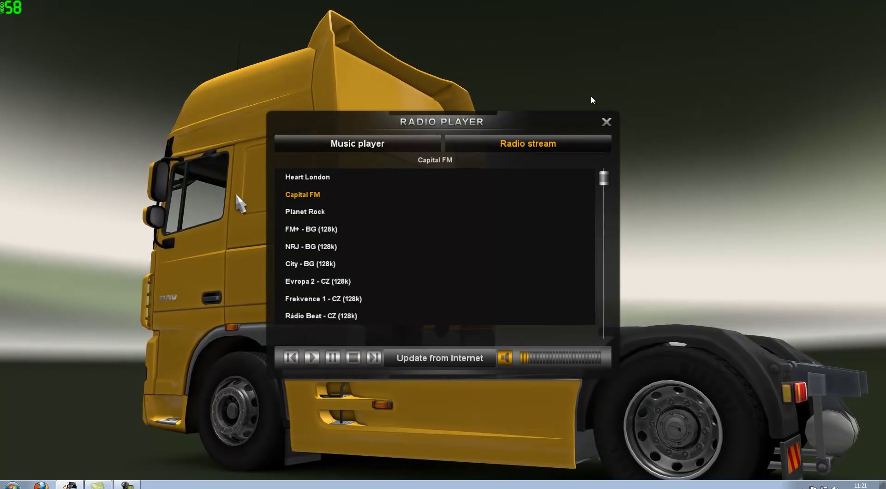
pyautogui.click(306, 211)
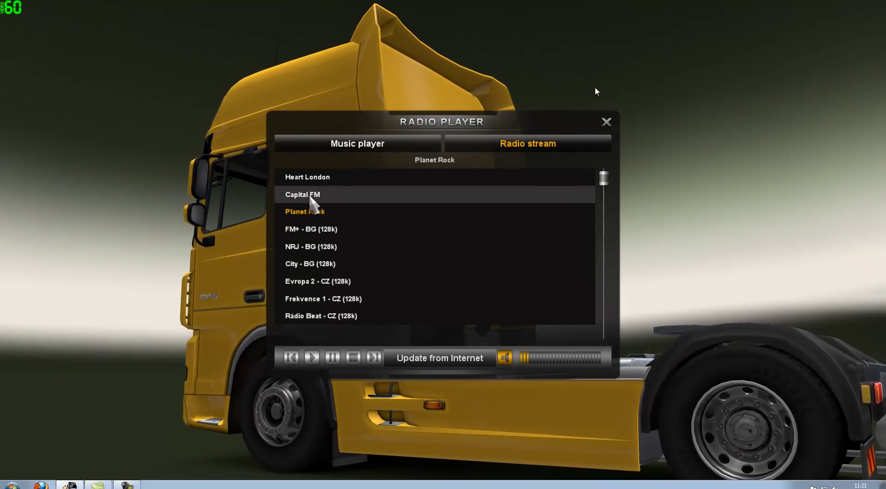
# Close the Radio Player and quit Euro Truck Simulator 2 to the desktop
pyautogui.click(606, 122)
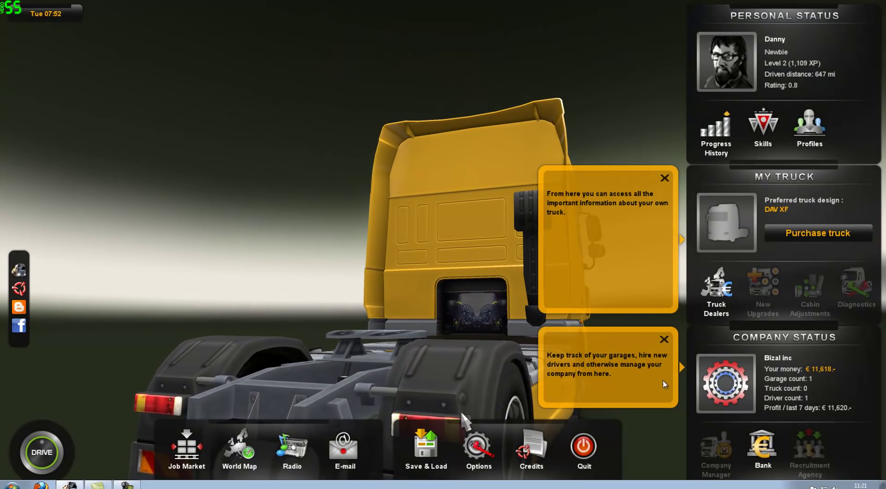
pyautogui.click(585, 450)
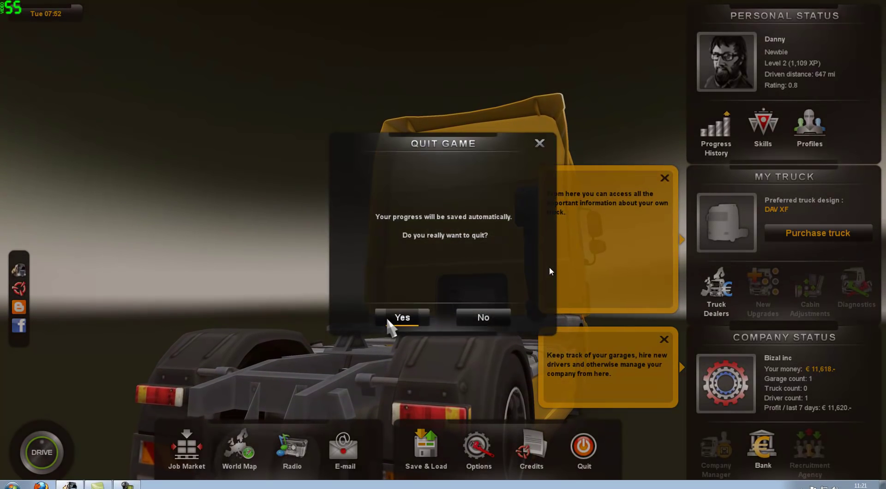
pyautogui.click(400, 315)
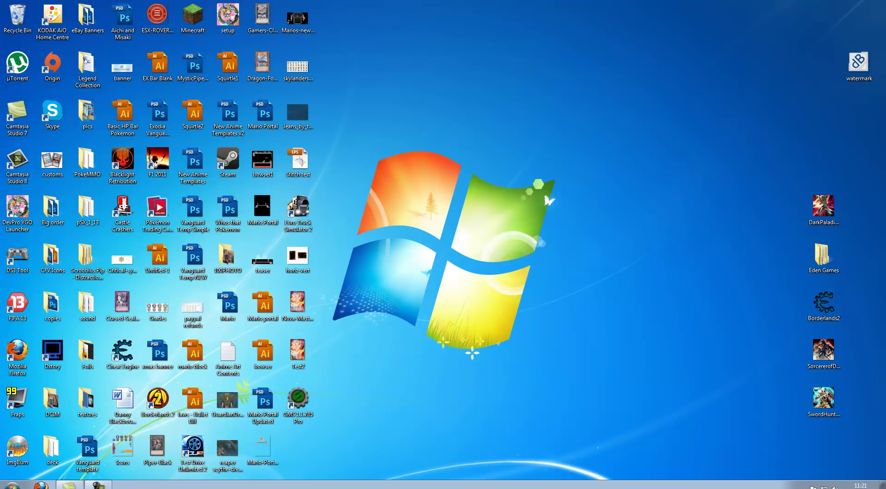
pyautogui.click(11, 484)
pyautogui.click(138, 318)
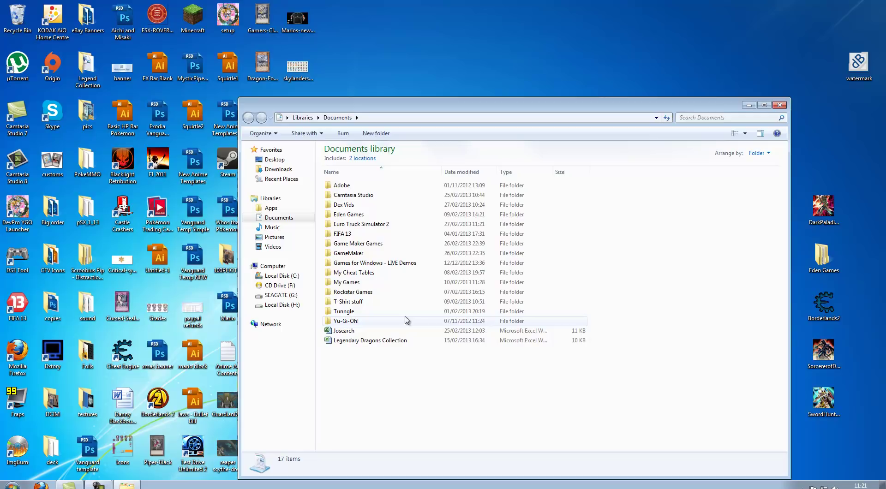
pyautogui.doubleClick(368, 224)
pyautogui.doubleClick(355, 235)
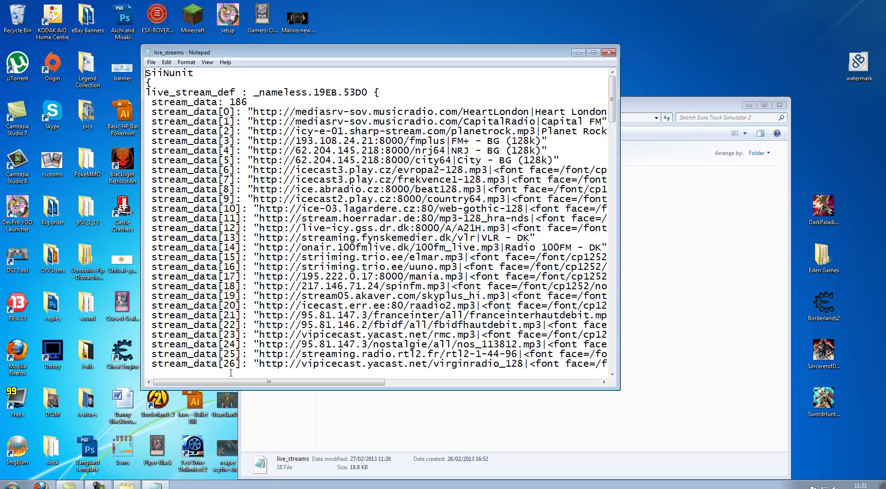
pyautogui.moveTo(237, 384)
pyautogui.mouseDown()
pyautogui.moveTo(481, 372)
pyautogui.moveTo(290, 374)
pyautogui.moveTo(220, 361)
pyautogui.mouseUp()
pyautogui.moveTo(618, 96)
pyautogui.mouseDown()
pyautogui.moveTo(621, 257)
pyautogui.moveTo(612, 99)
pyautogui.mouseUp()
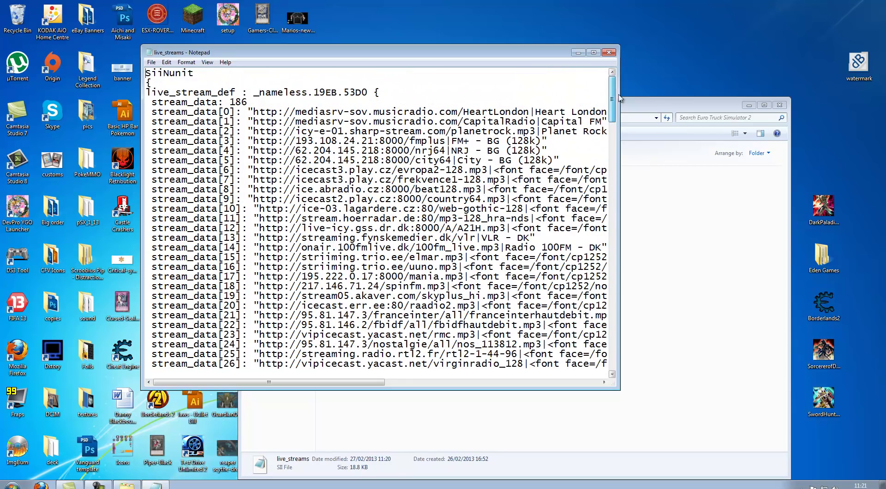
pyautogui.moveTo(268, 382); pyautogui.dragTo(295, 382)
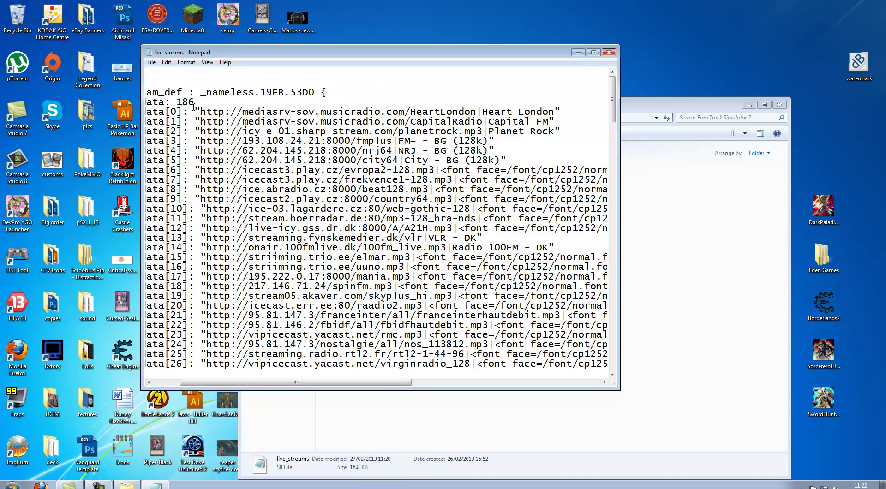
pyautogui.moveTo(199, 111); pyautogui.dragTo(471, 109)
pyautogui.click(502, 119)
pyautogui.click(608, 55)
pyautogui.click(779, 105)
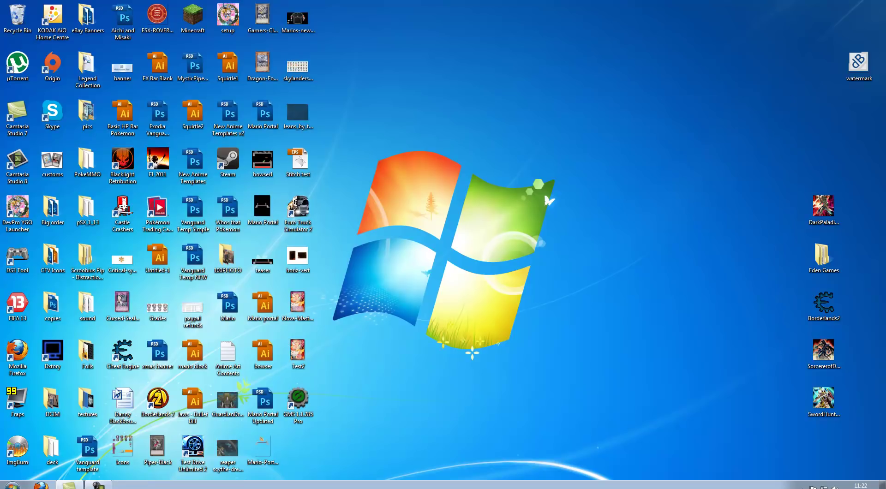